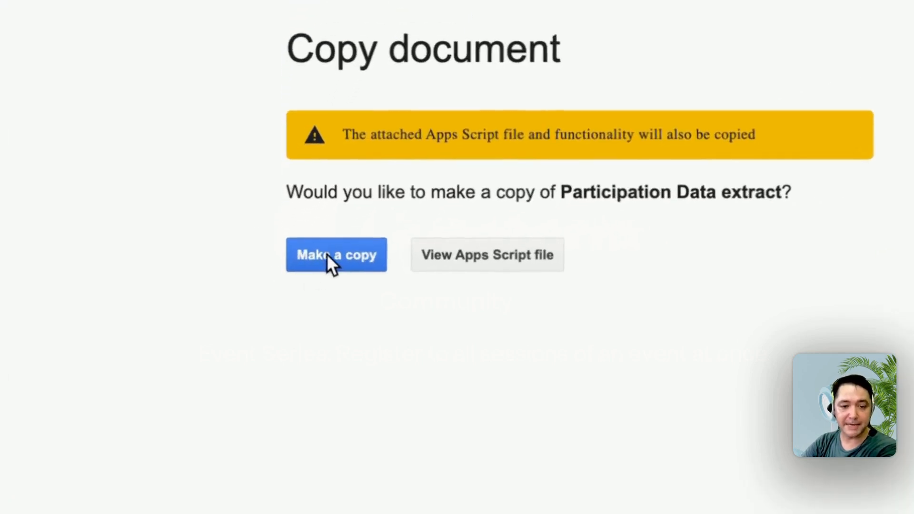
Make a copy of the Participation Data extract spreadsheet and open its Apps Script project with the current account.
left_click(329, 258)
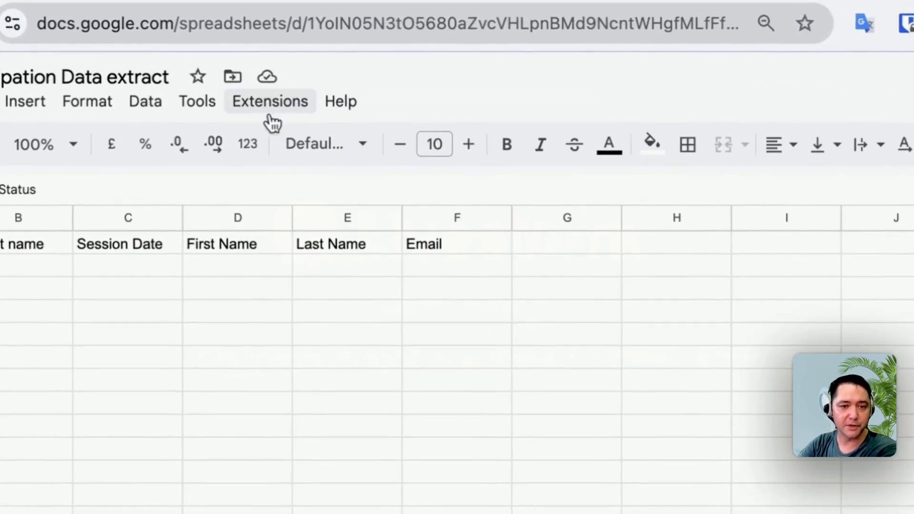
left_click(262, 101)
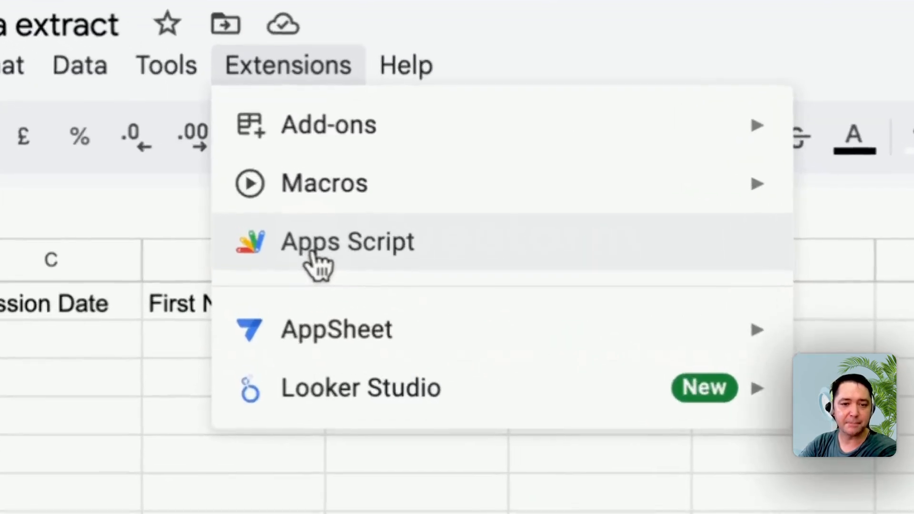
left_click(315, 259)
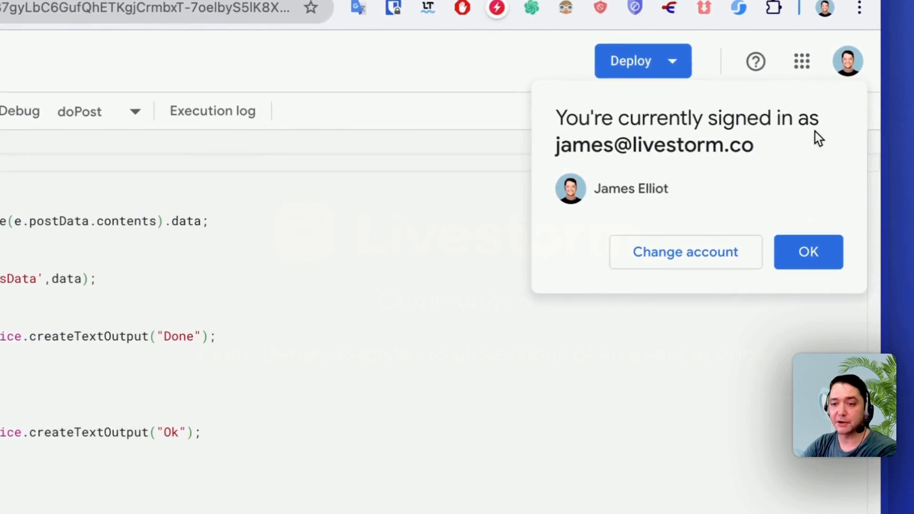
left_click(809, 259)
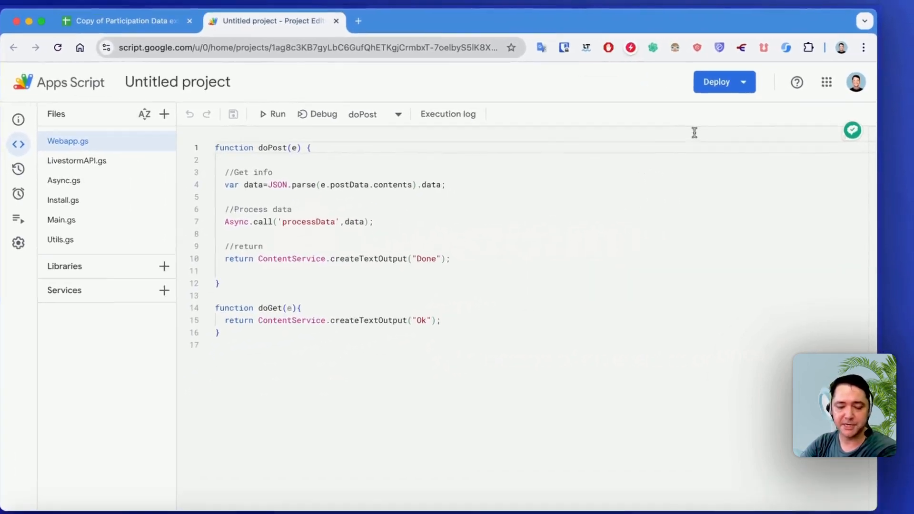
Create a new web app deployment of the script with access for Anyone and authorize its requested Google account permissions.
left_click(719, 86)
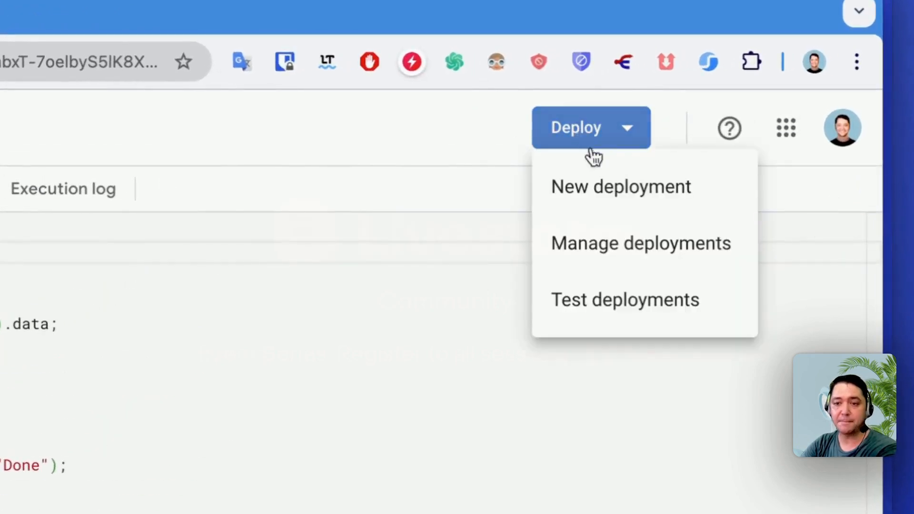
left_click(618, 202)
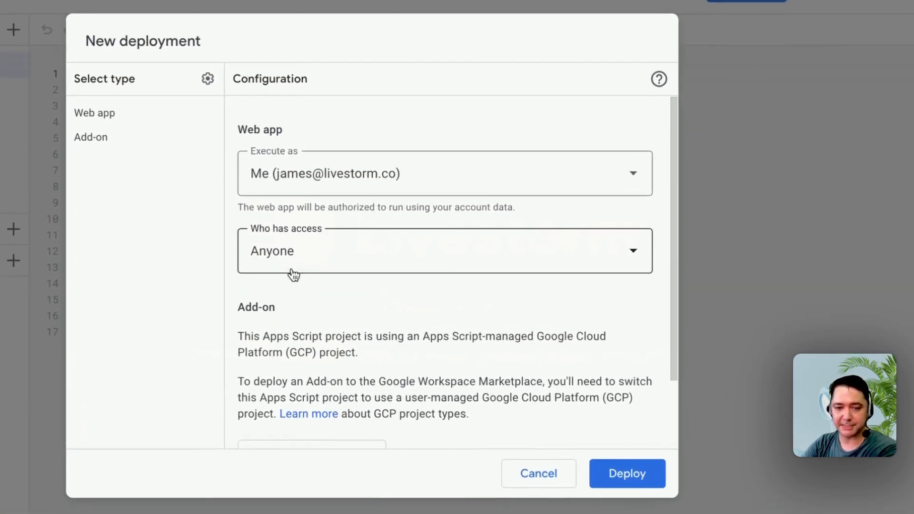
left_click(615, 471)
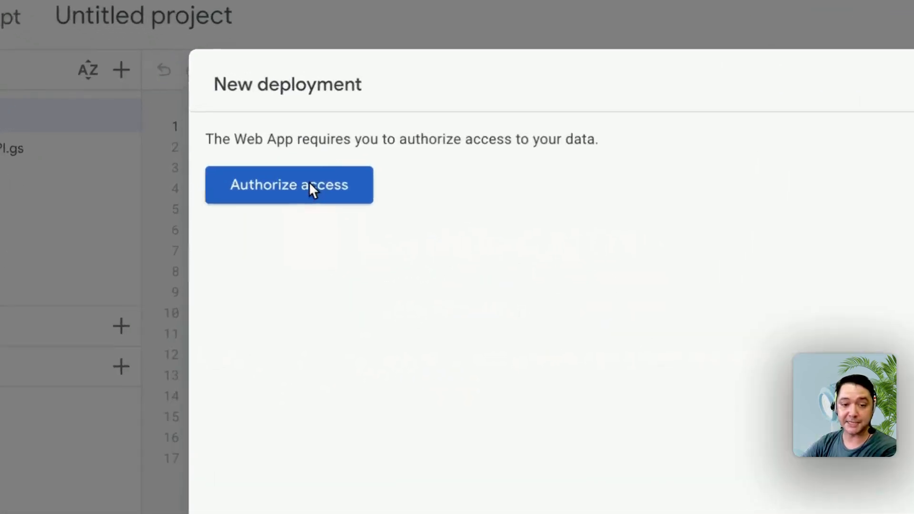
left_click(309, 184)
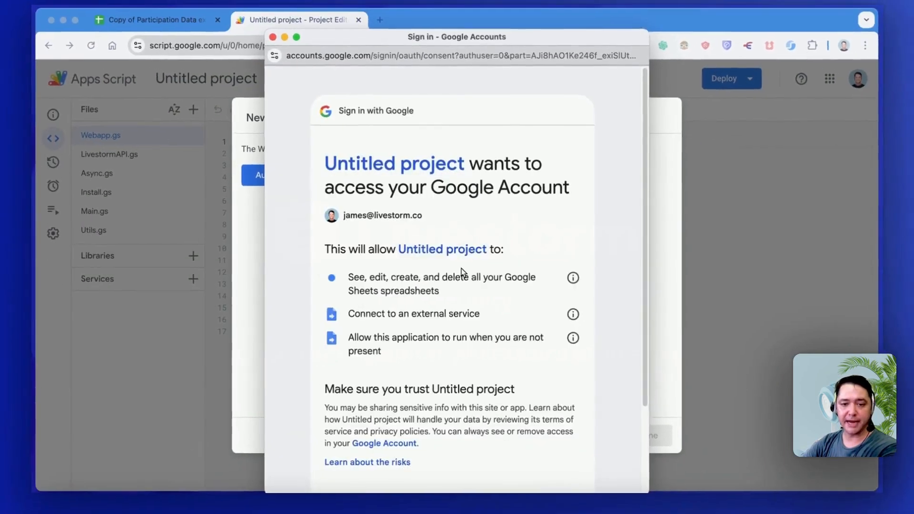
scroll(522, 461, "down", 2)
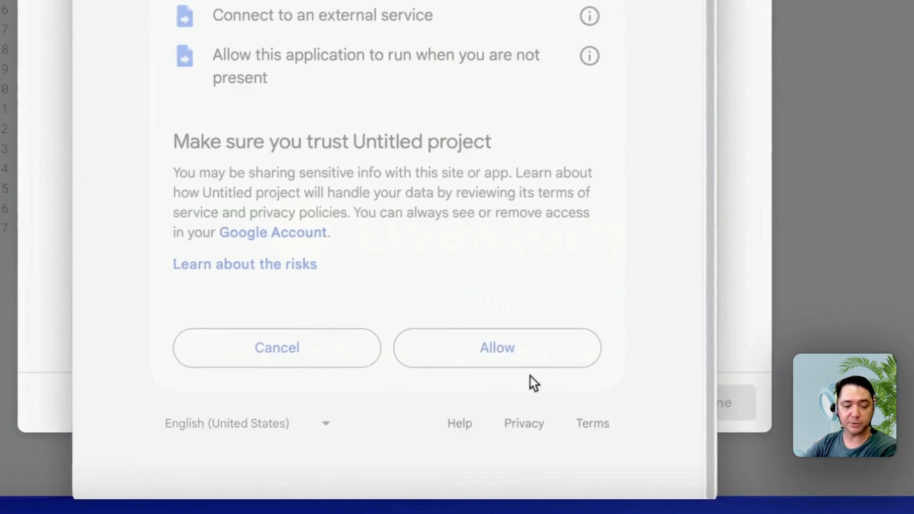
left_click(531, 366)
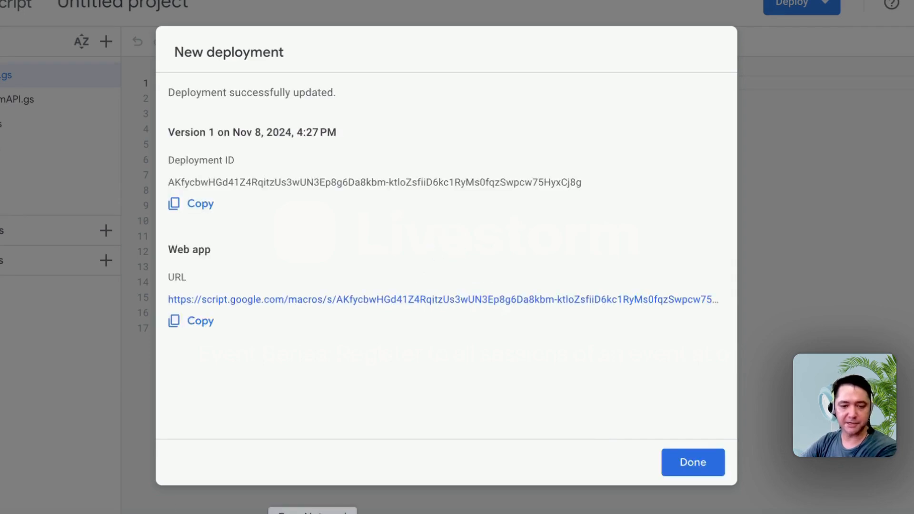
Copy the deployed web app's URL and paste it into an empty Easy Notepad note.
left_click(340, 513)
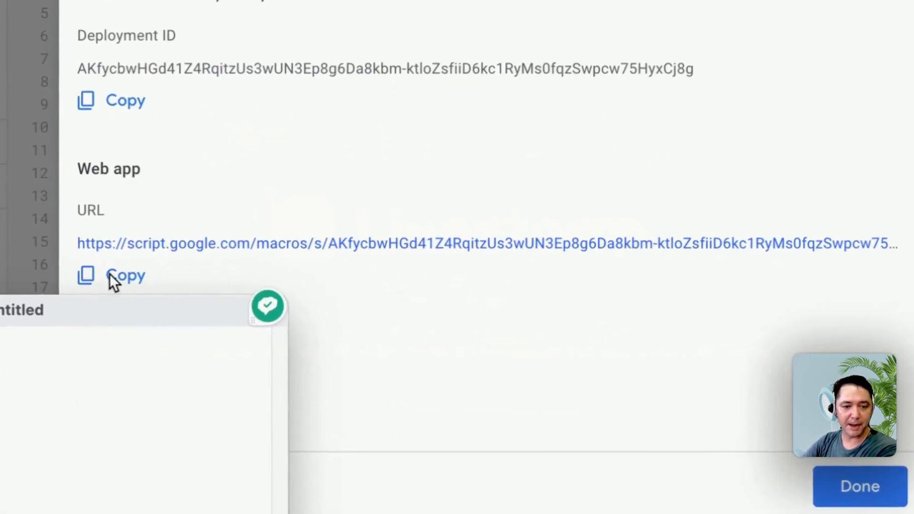
left_click(123, 281)
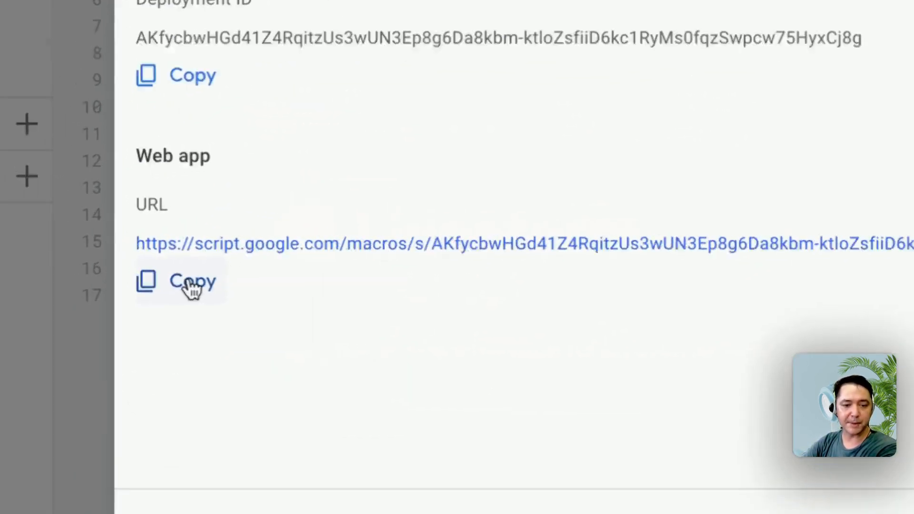
left_click(190, 284)
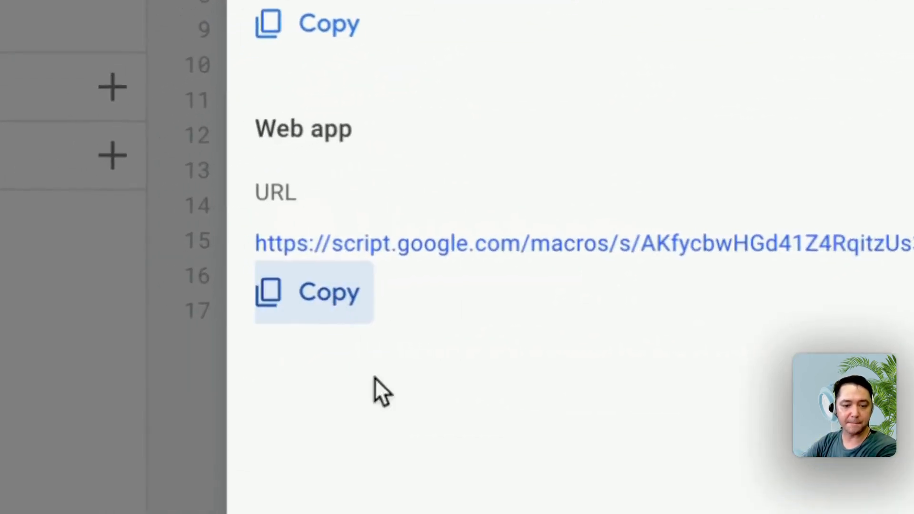
left_click(705, 509)
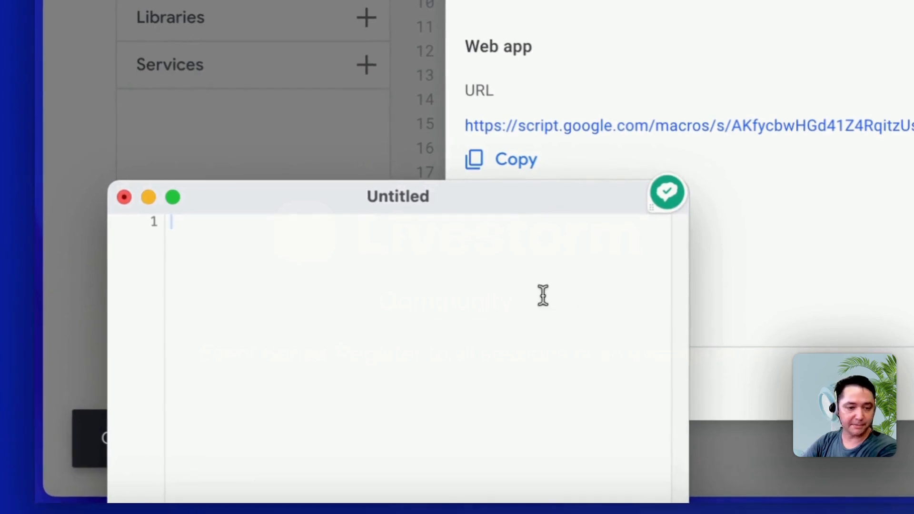
key("super+v")
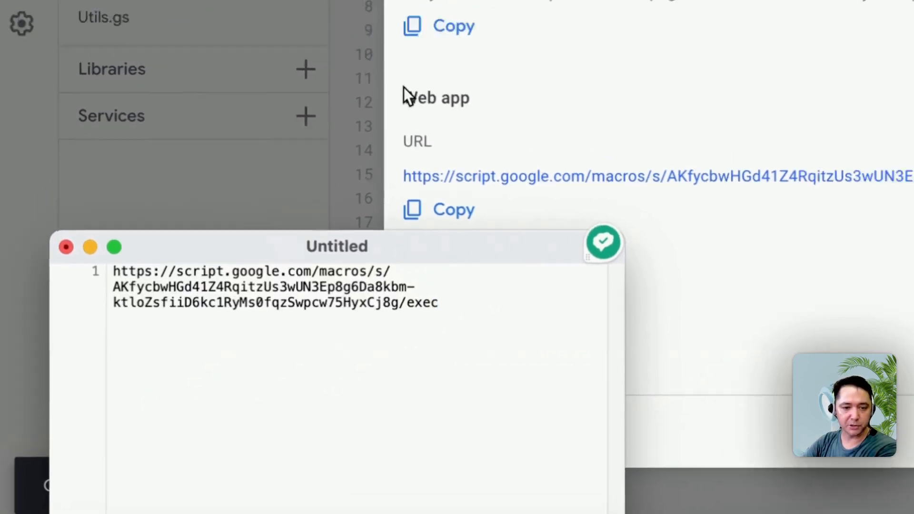
Copy the URL under Web app again, check it against the saved note, and close the deployment summary.
left_click(460, 50)
left_click_drag(460, 53, 556, 54)
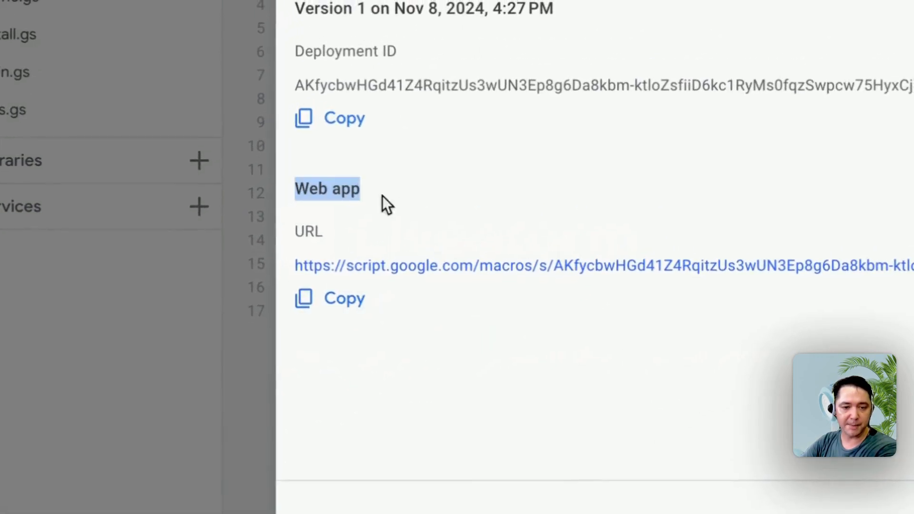
left_click(351, 315)
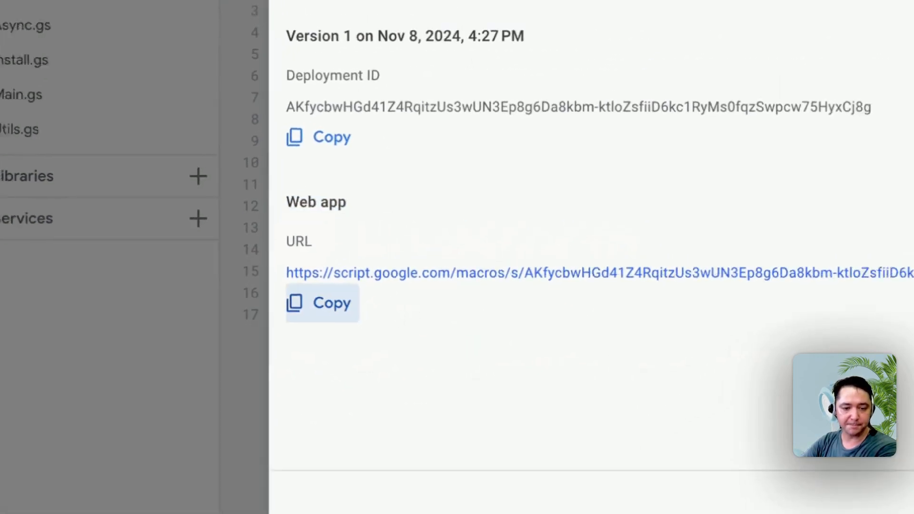
left_click(374, 506)
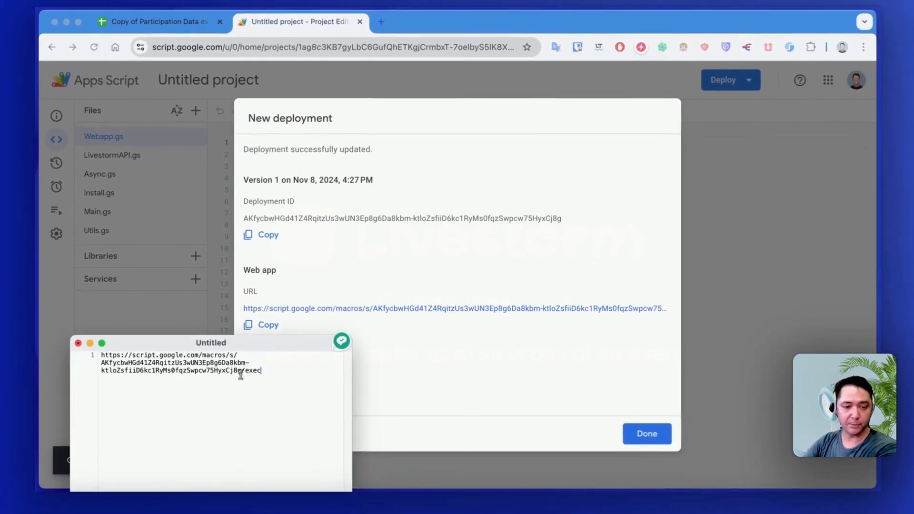
left_click(484, 363)
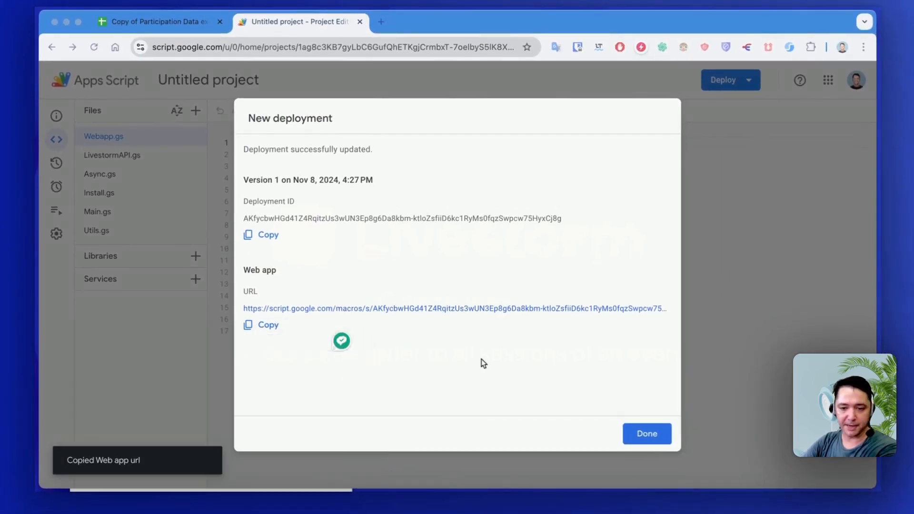
left_click(644, 435)
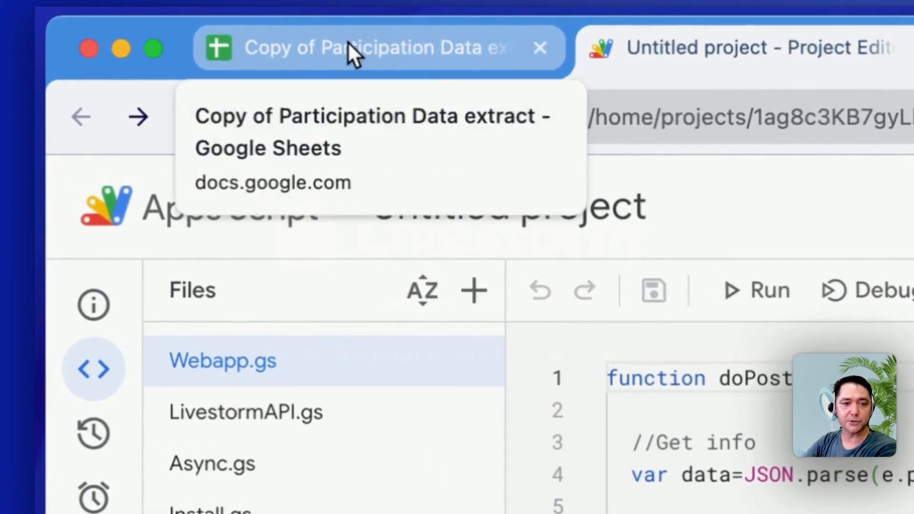
Return to the copied spreadsheet and run its install macro.
left_click(348, 42)
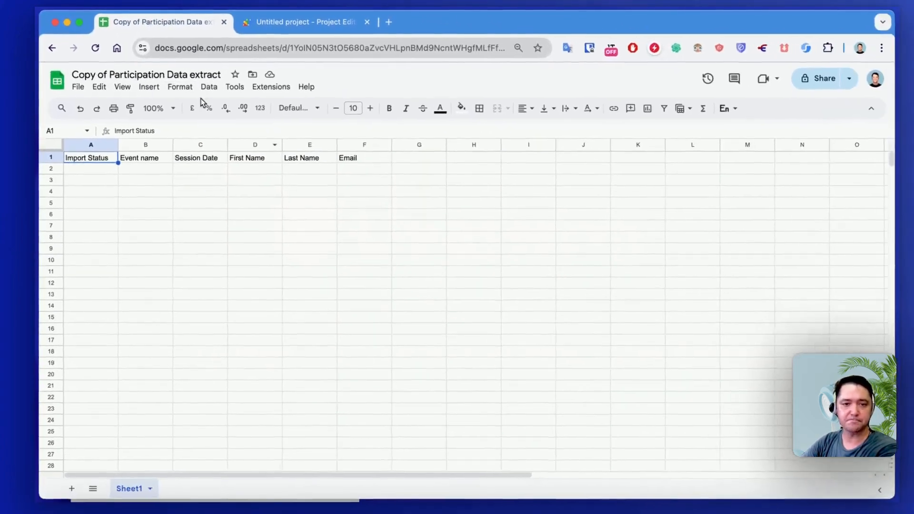
left_click(267, 84)
mouse_move(273, 123)
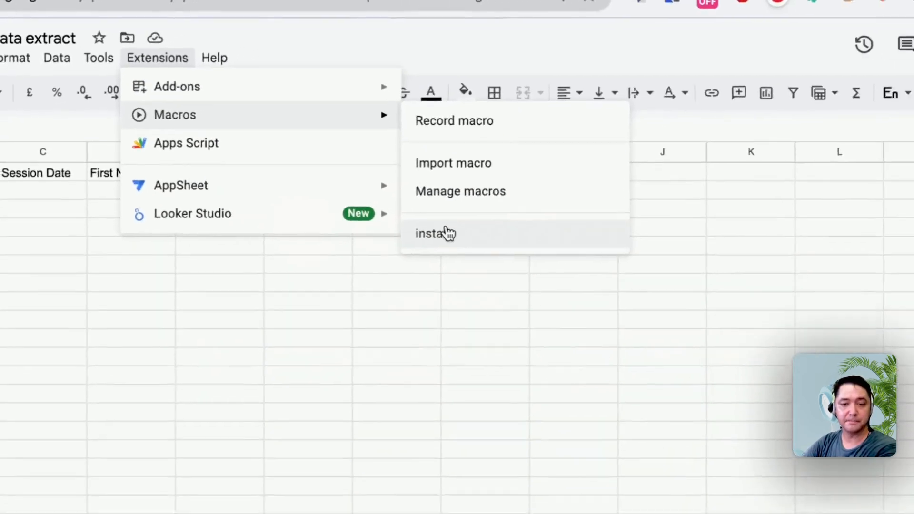
left_click(825, 459)
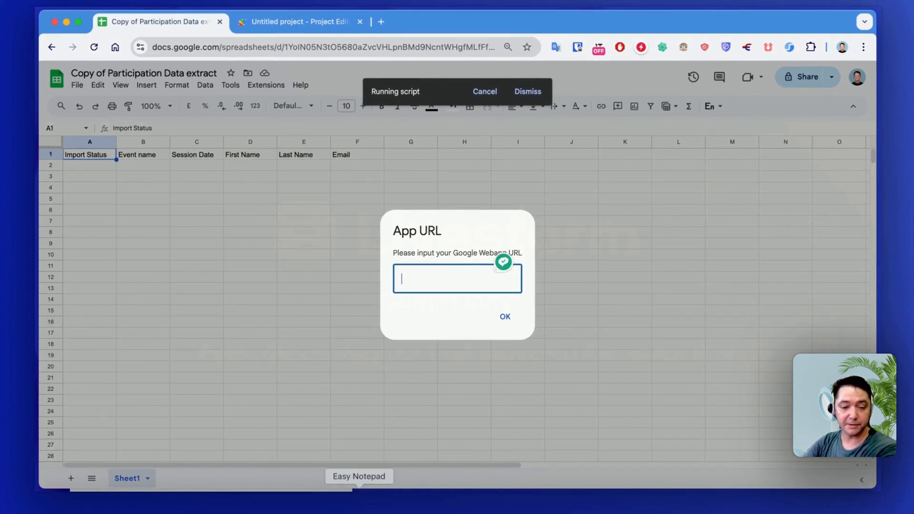
Copy the web app URL from the Easy Notepad note and submit it as the App URL in the script prompt.
left_click(360, 501)
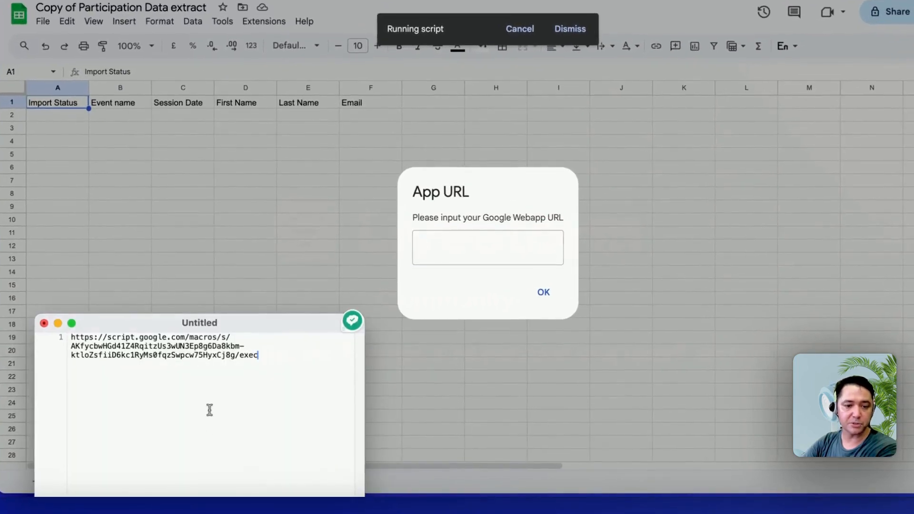
key("super+a")
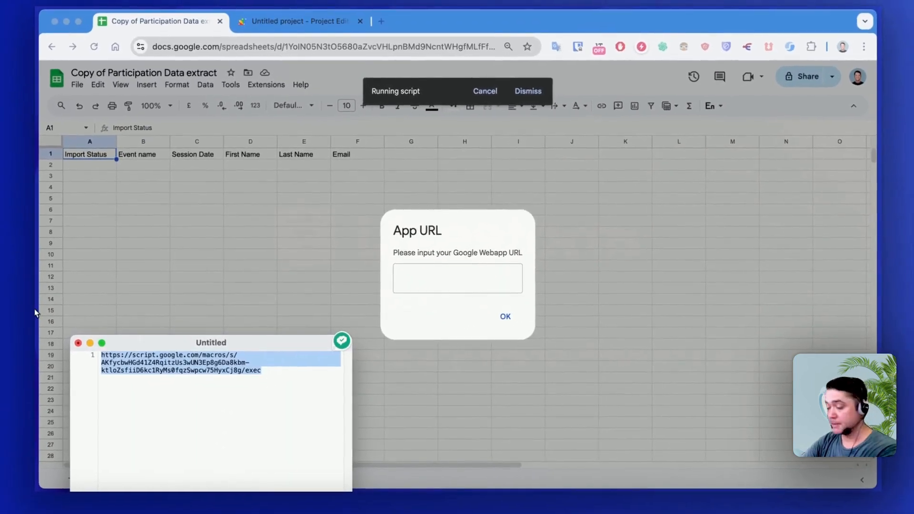
left_click(444, 279)
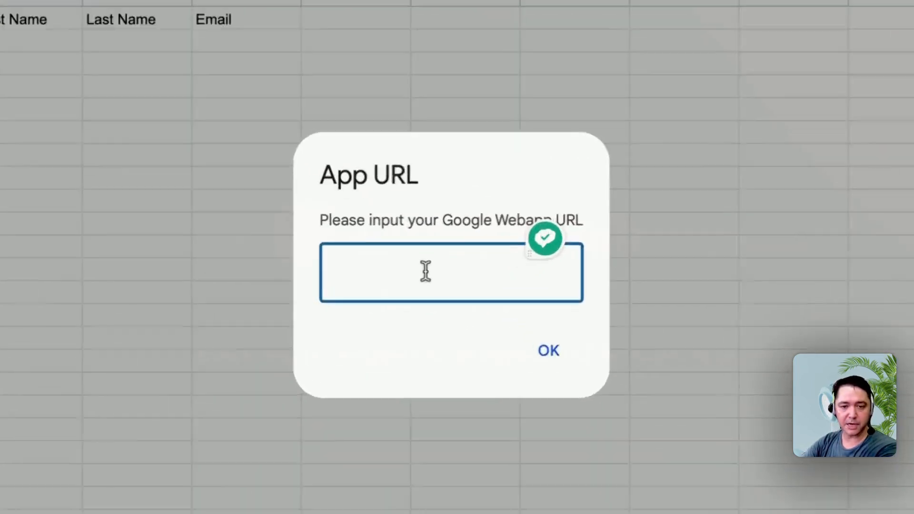
key("super+v")
left_click(507, 312)
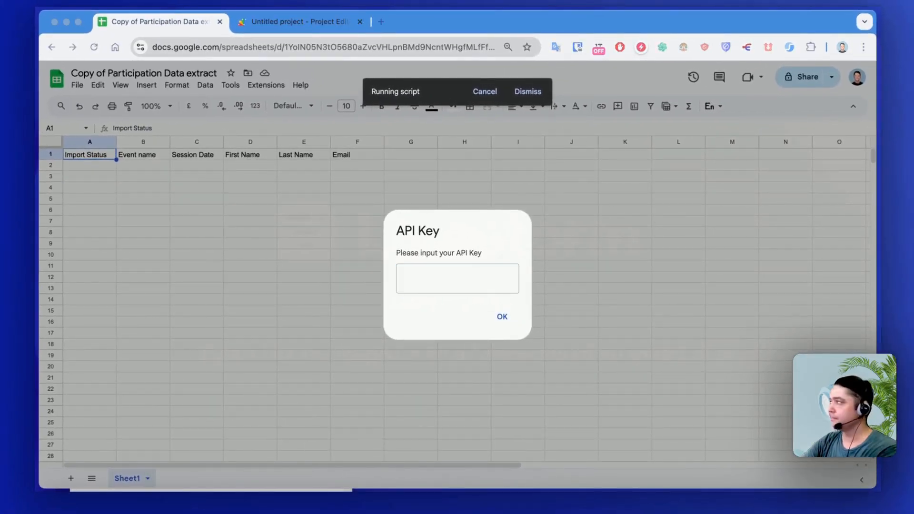
Switch to the Livestorm dashboard and open Token Management for the Public API in the account settings.
left_click_drag(904, 127, 430, 8)
left_click(34, 467)
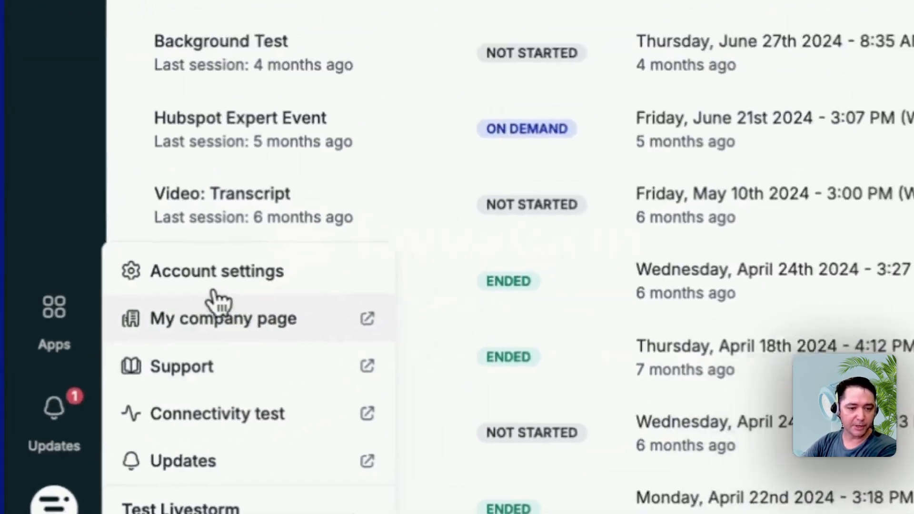
left_click(211, 281)
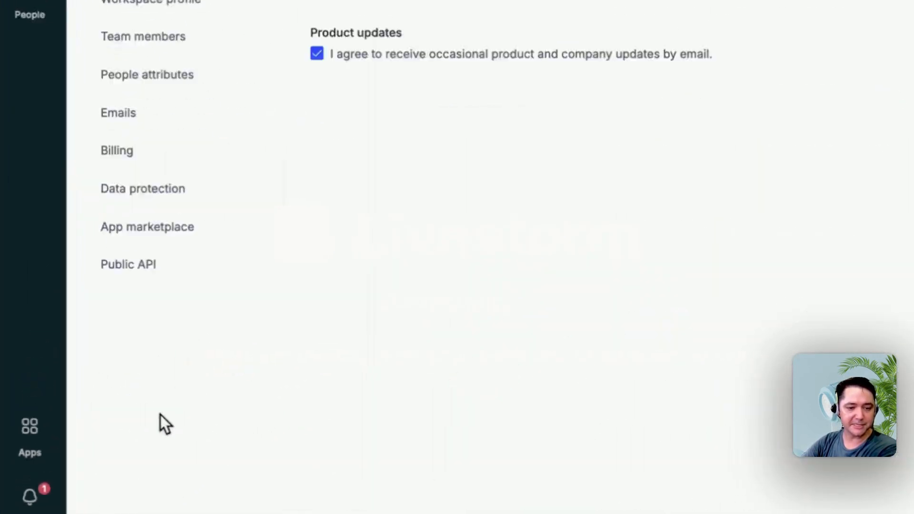
left_click(76, 392)
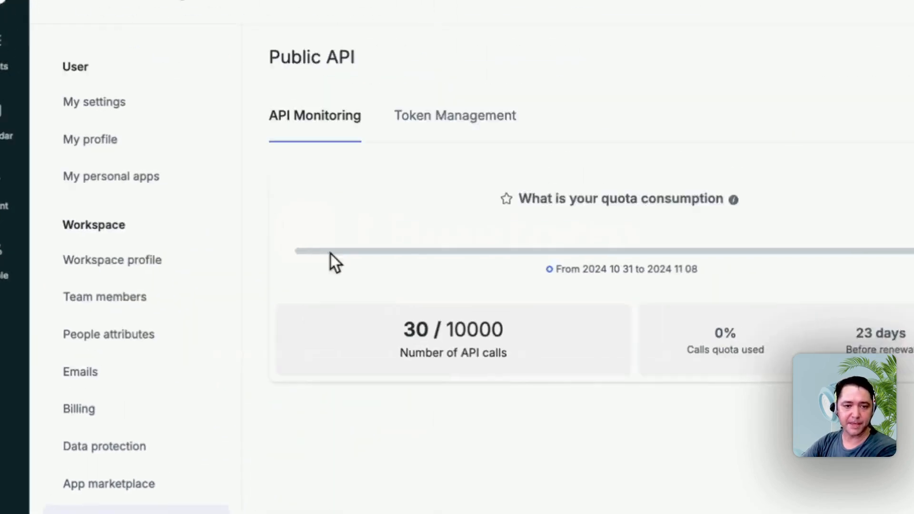
left_click(427, 119)
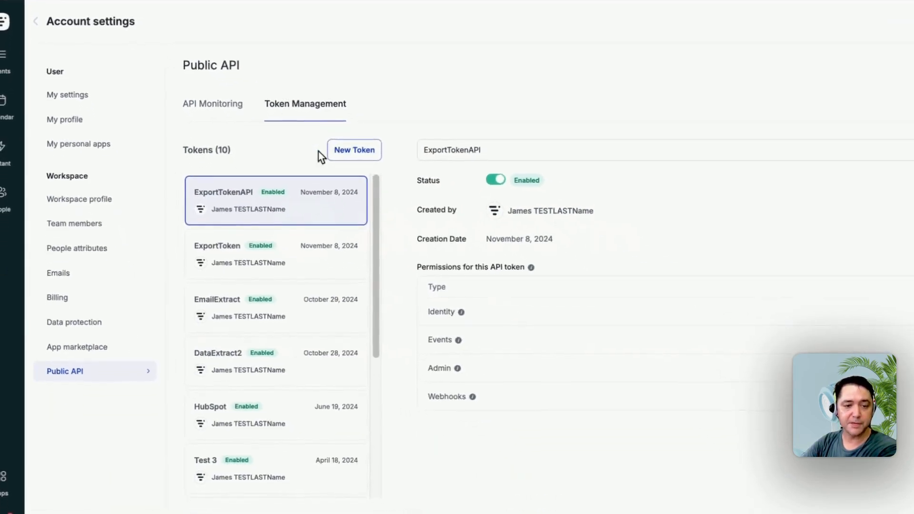
Generate an API token named ExportTokenAPI2 with Write permission for Identity, Events, Admin and Webhooks, and copy the token.
left_click(344, 148)
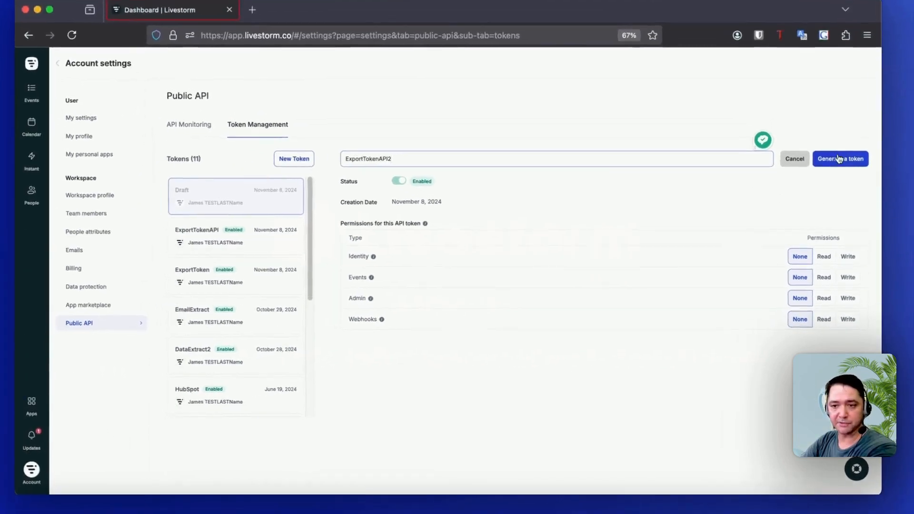
left_click(848, 256)
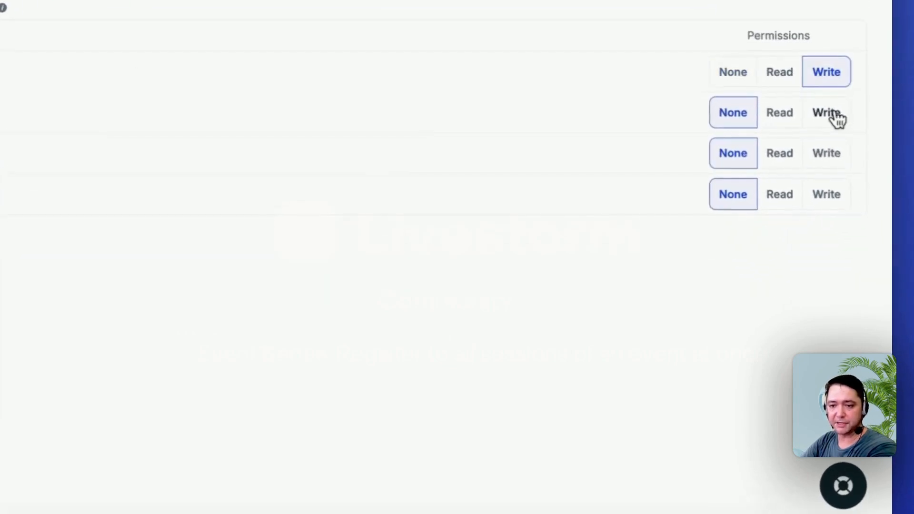
left_click(830, 162)
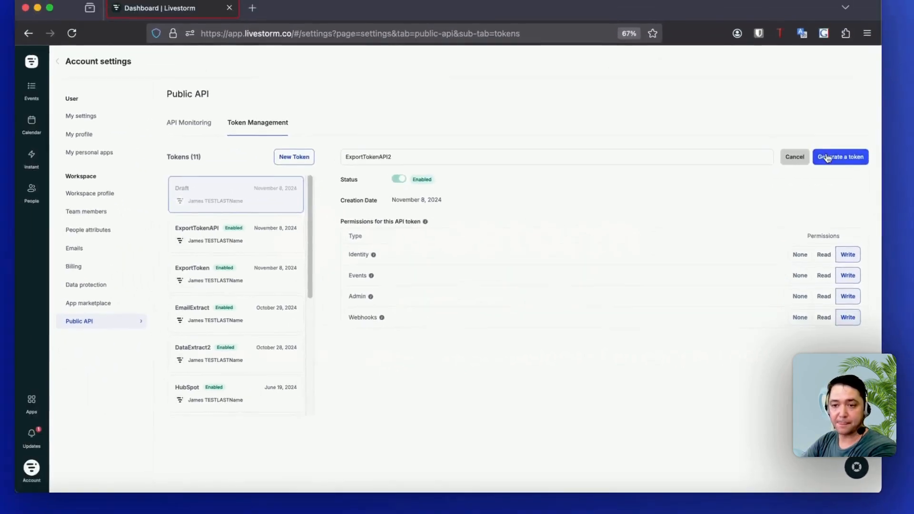
left_click(761, 157)
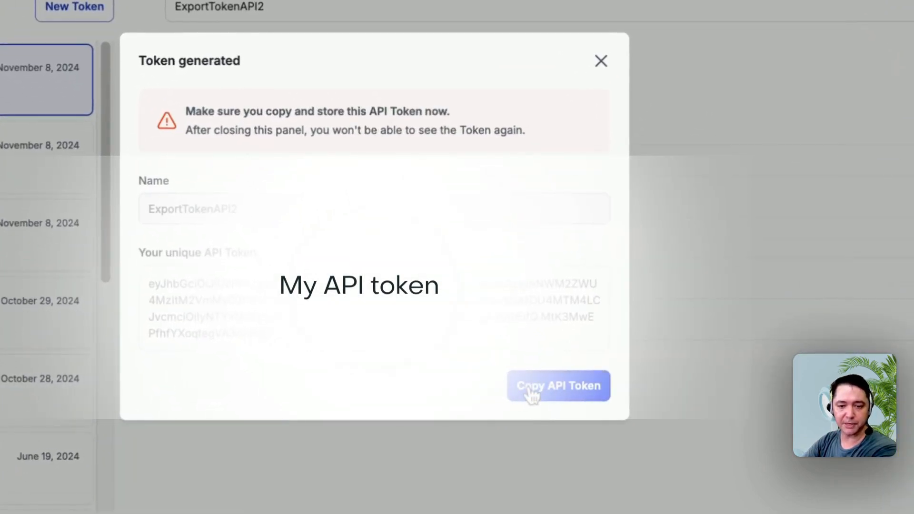
left_click(531, 393)
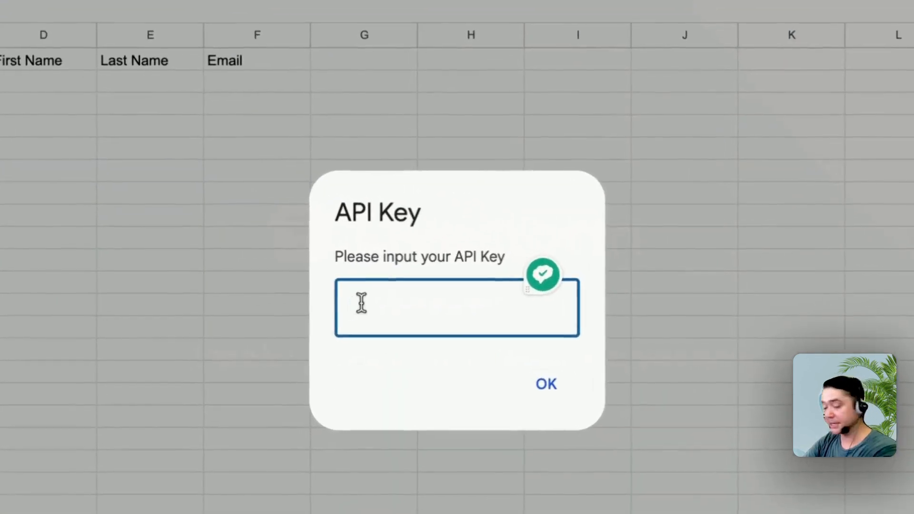
Paste the copied Livestorm API token into the API Key prompt and submit it.
key("super+v")
left_click(542, 386)
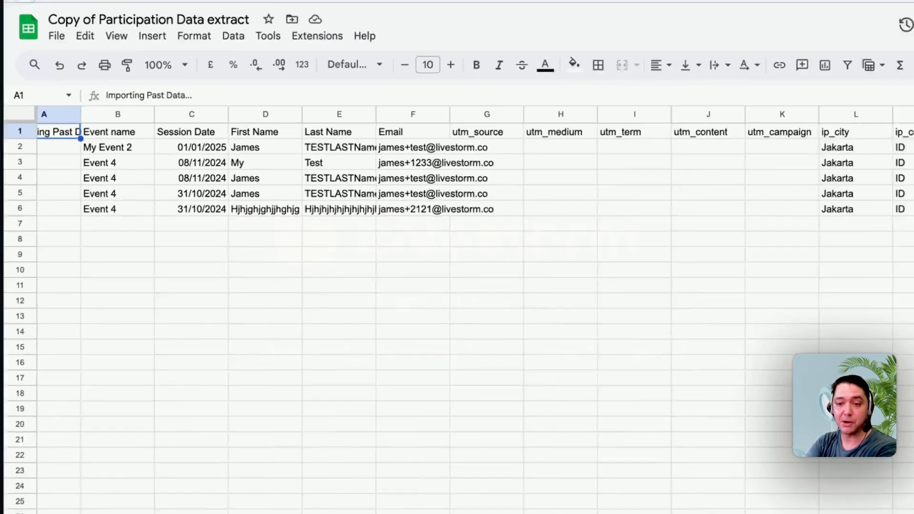
Review the imported sheet's UTM, IP location and attendance columns.
scroll(457, 286, "right", 10)
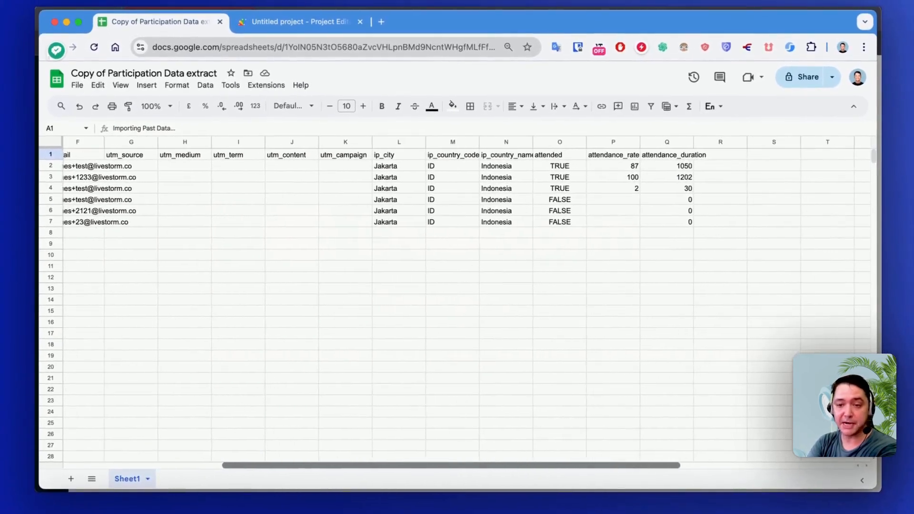
scroll(457, 286, "right", 1)
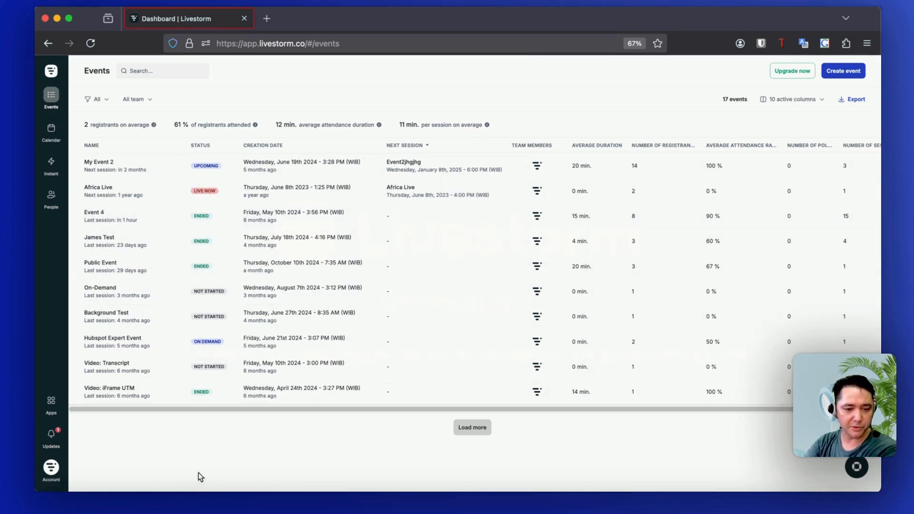
Switch back to the Google Sheets copy and monitor the incoming participation rows and the import status in cell A1.
left_click(74, 500)
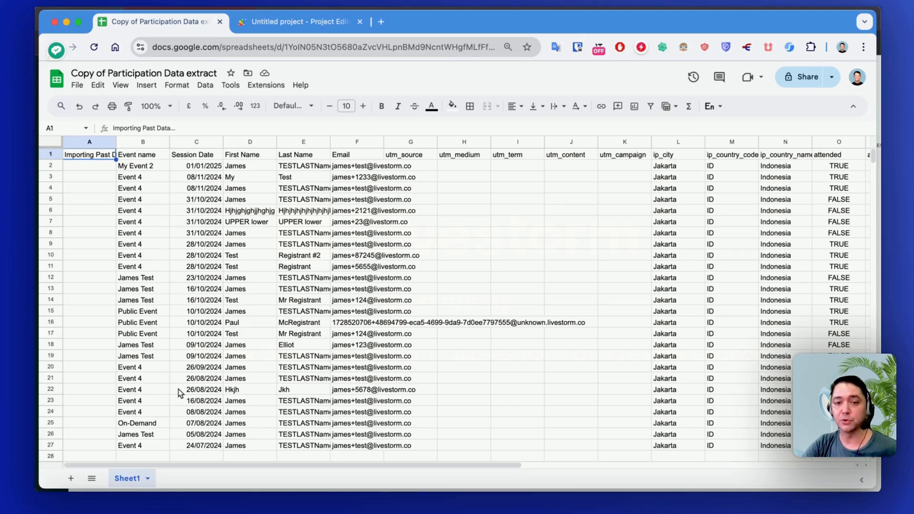
scroll(178, 390, "down", 5)
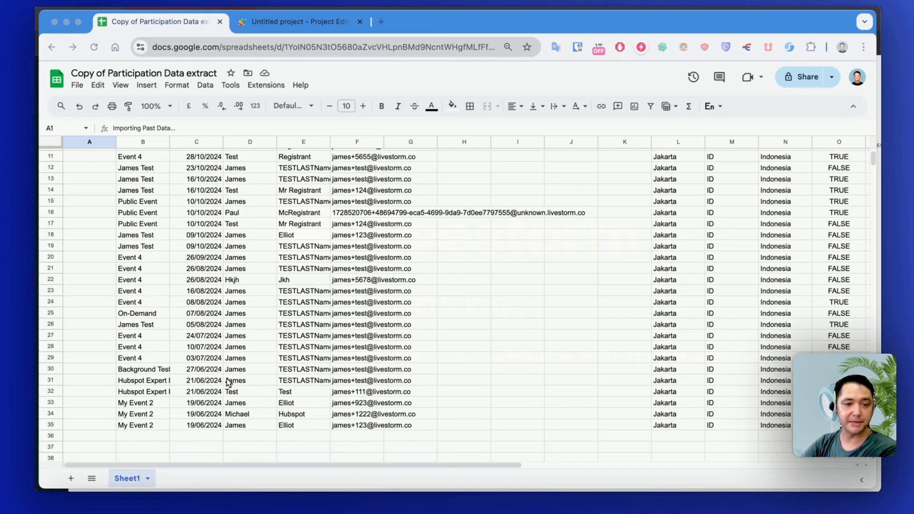
scroll(229, 382, "up", 5)
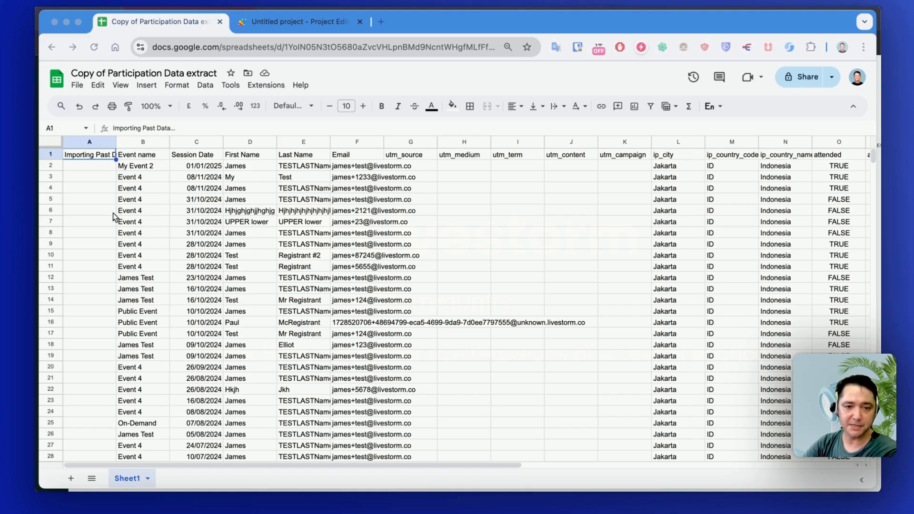
scroll(324, 446, "down", 10)
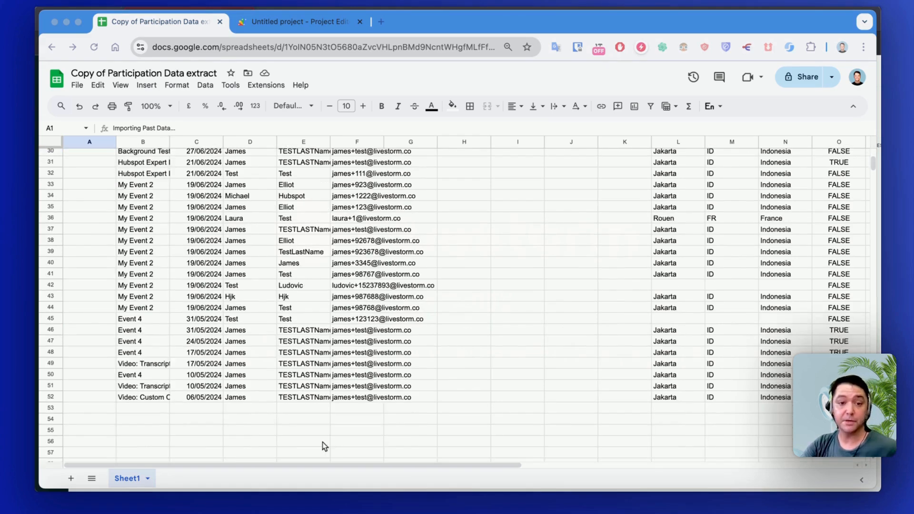
scroll(332, 388, "up", 5)
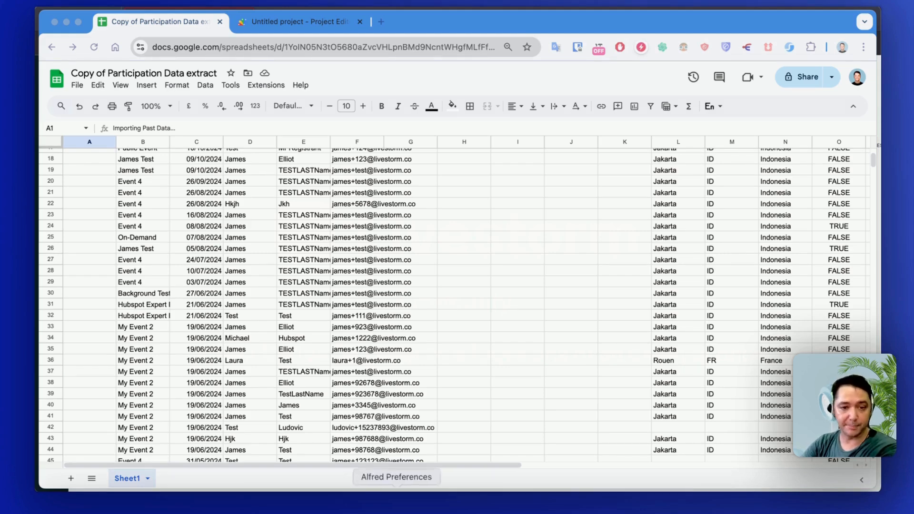
scroll(362, 410, "up", 6)
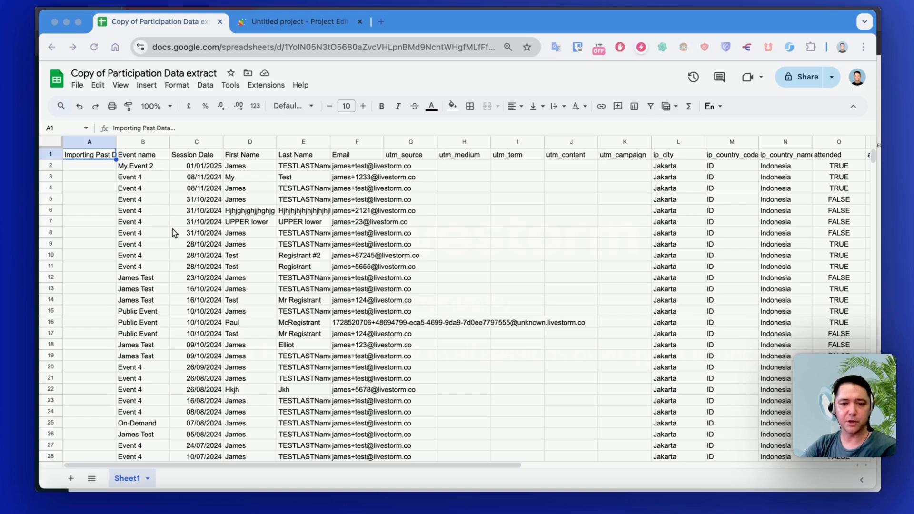
scroll(172, 229, "down", 15)
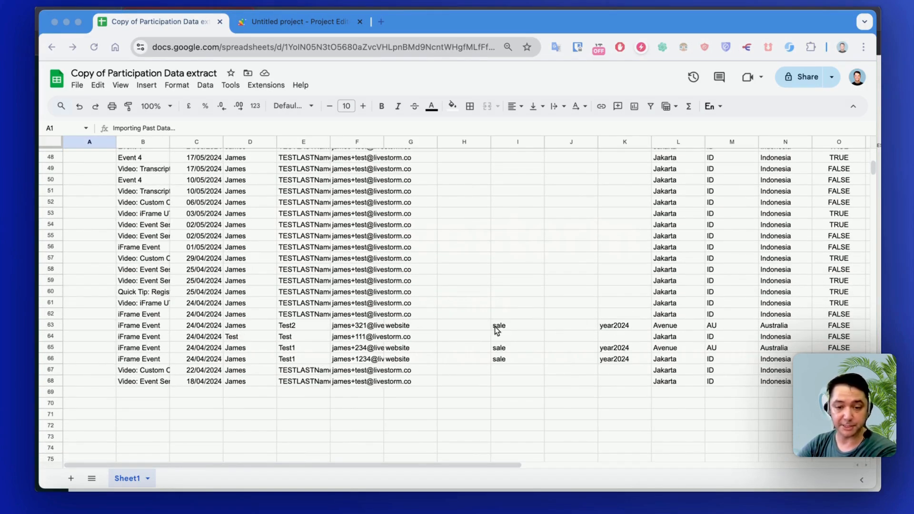
scroll(557, 348, "up", 10)
scroll(557, 286, "up", 5)
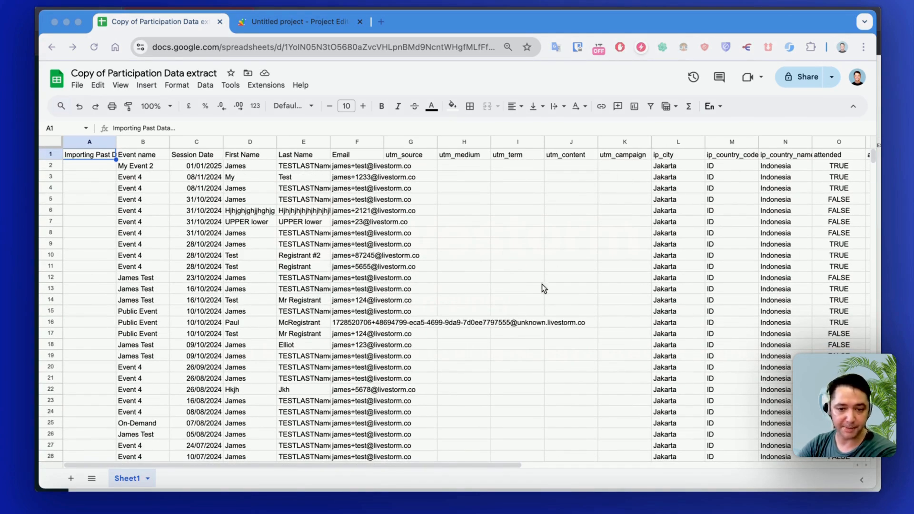
scroll(557, 329, "down", 20)
scroll(569, 357, "up", 2)
scroll(552, 337, "up", 8)
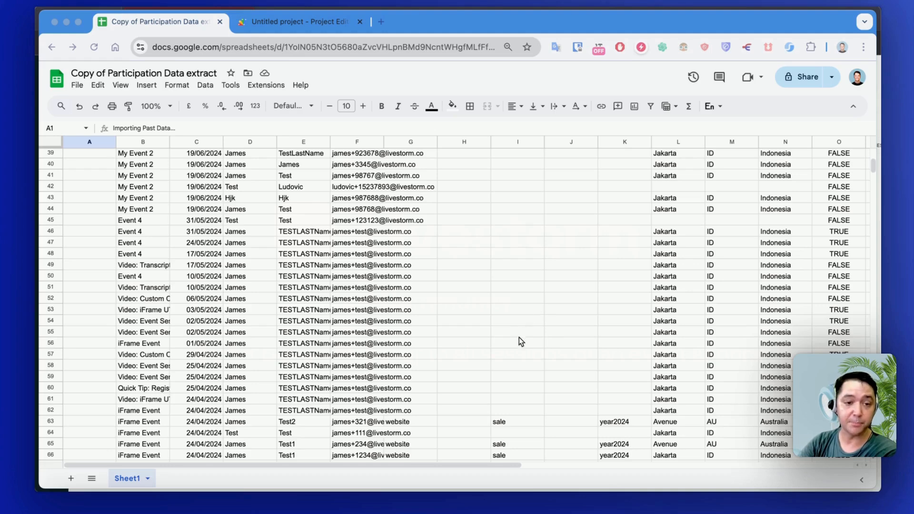
scroll(519, 337, "up", 13)
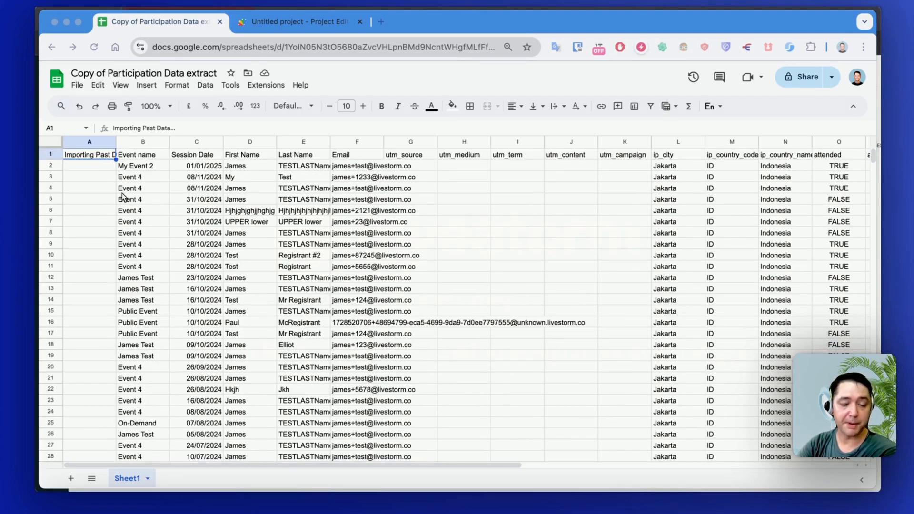
scroll(152, 276, "down", 18)
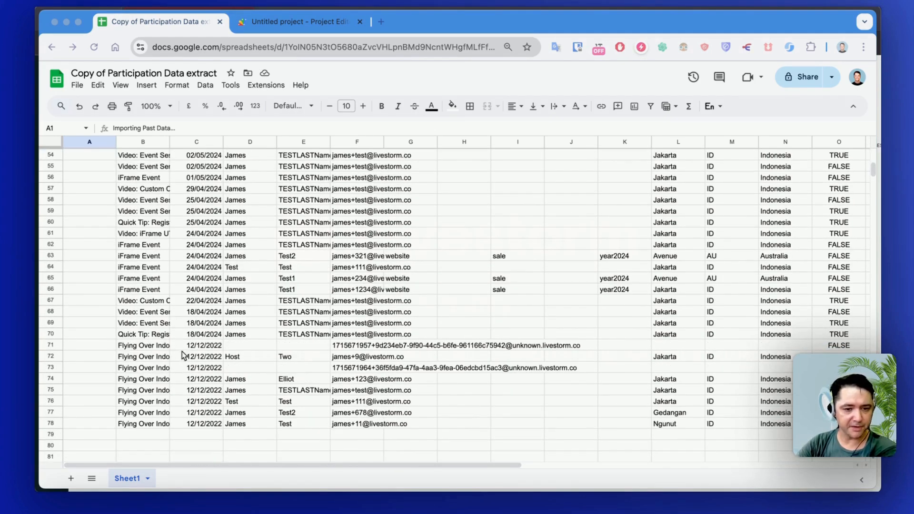
scroll(183, 354, "up", 18)
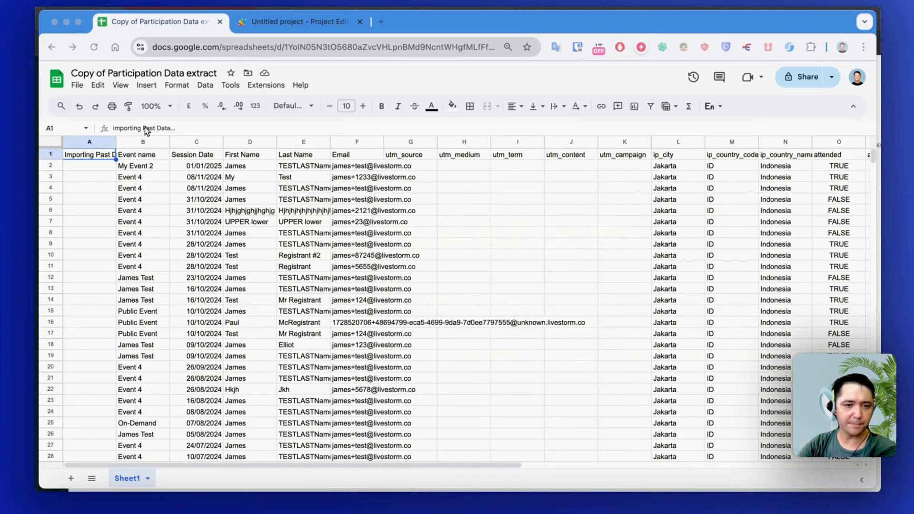
scroll(125, 238, "down", 17)
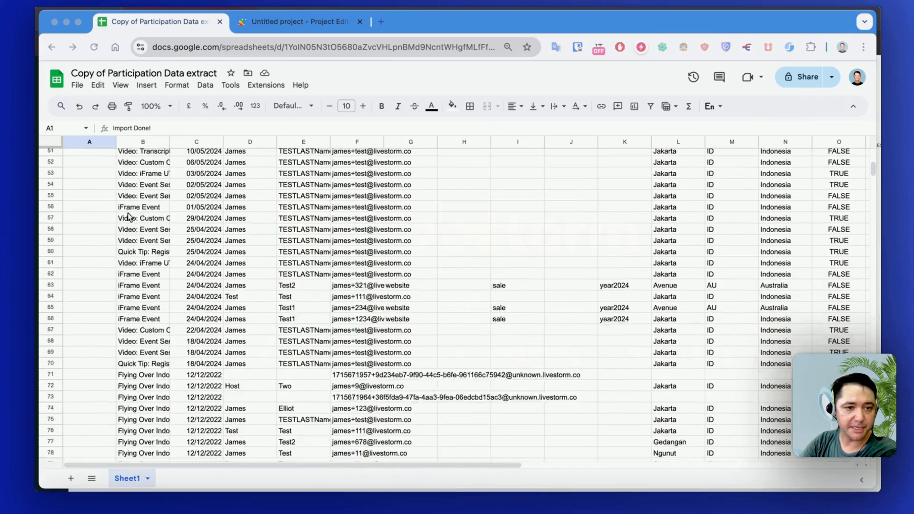
scroll(128, 216, "up", 17)
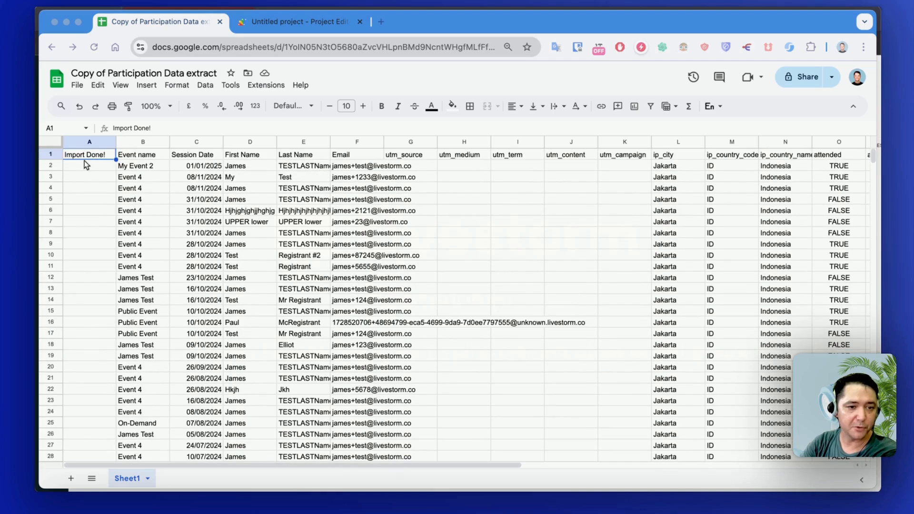